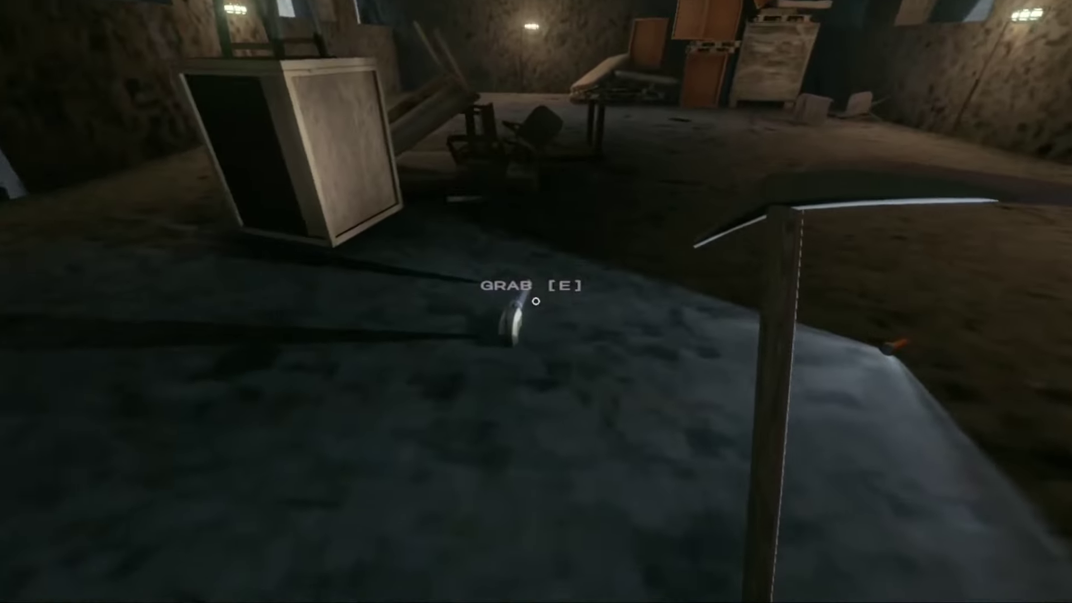
key(e)
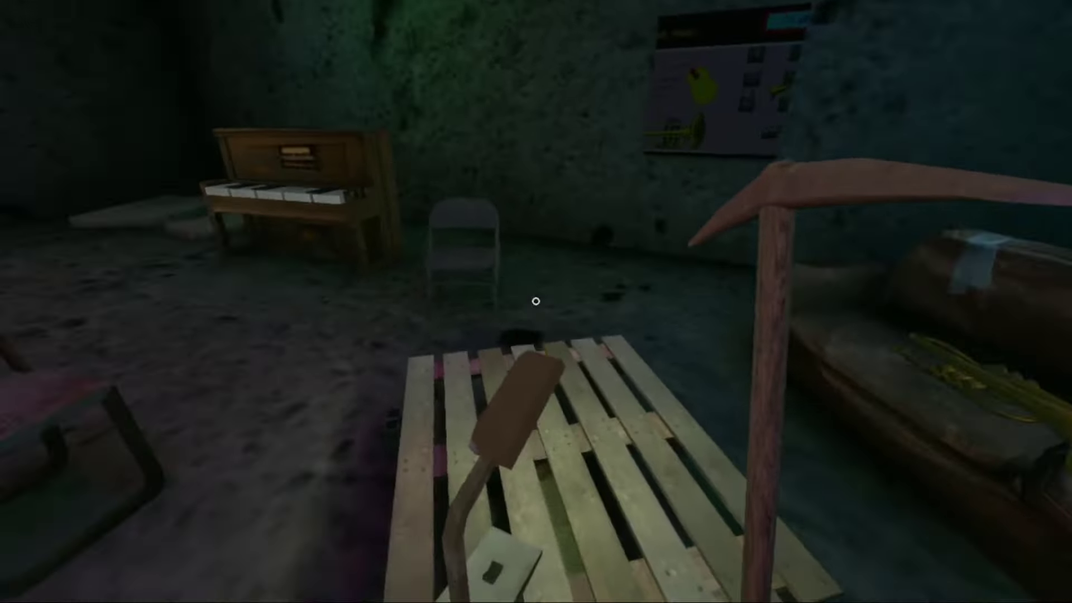
key(e)
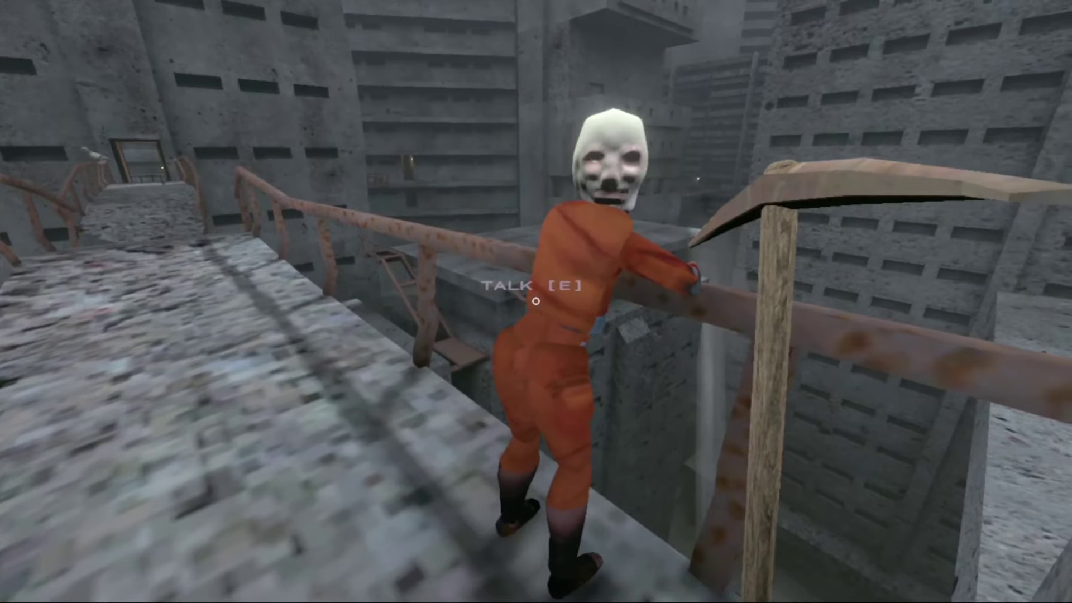
key(e)
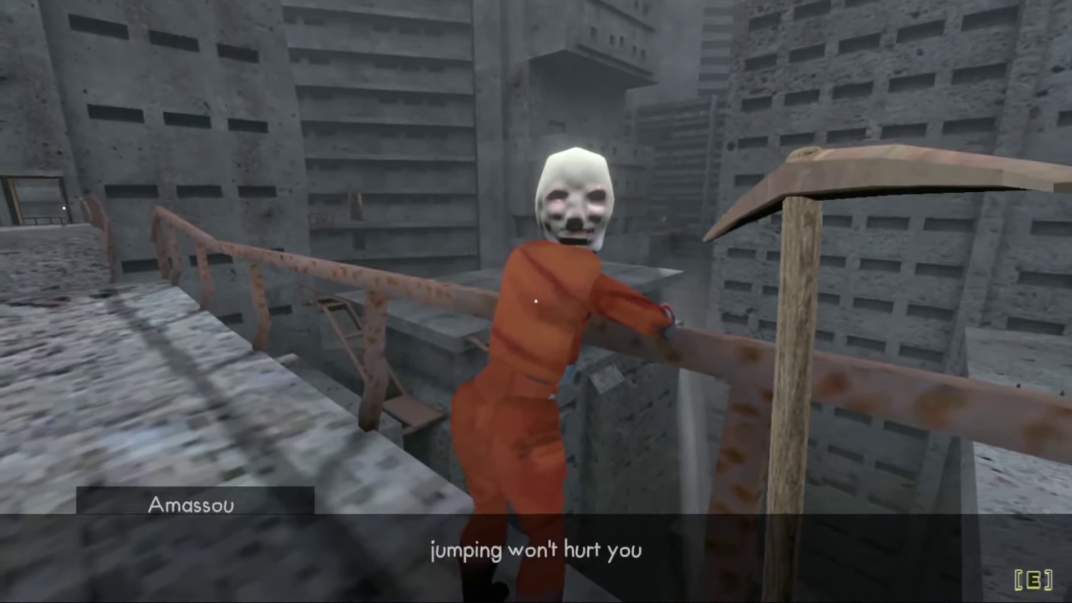
key(e)
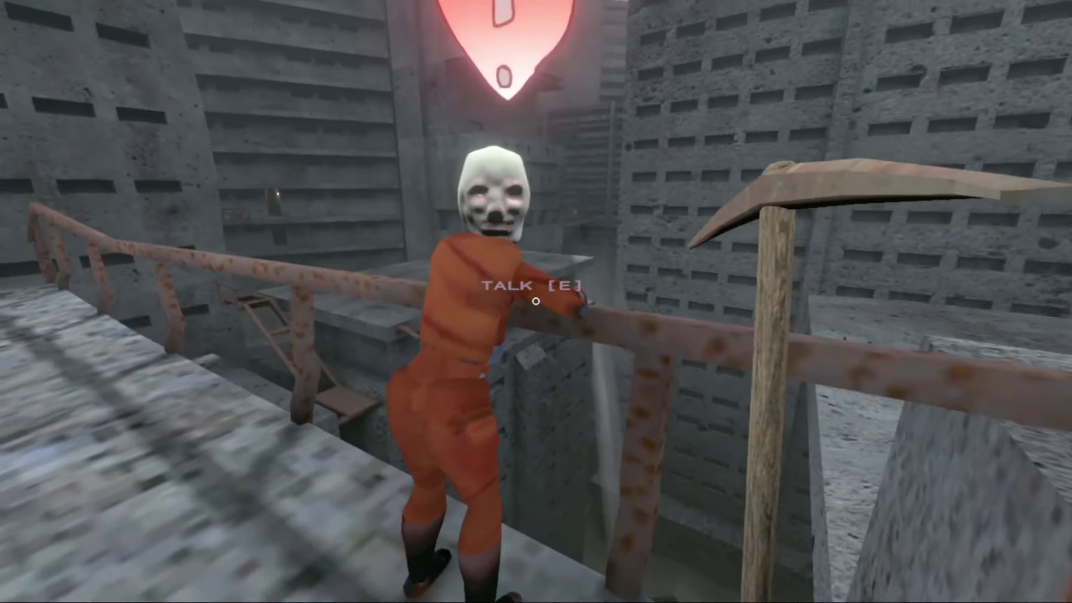
click(536, 302)
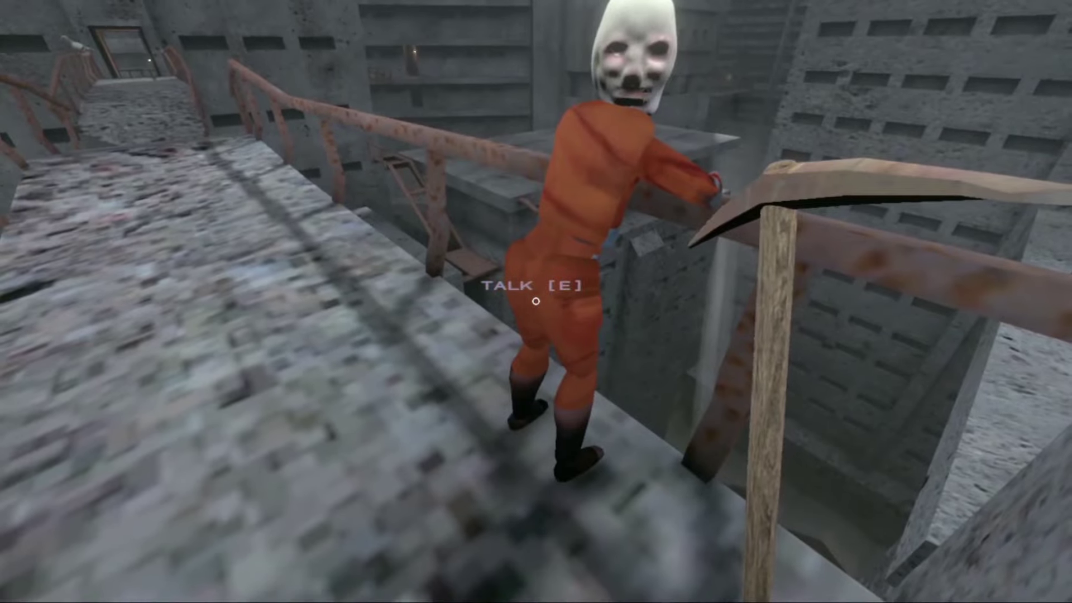
key(e)
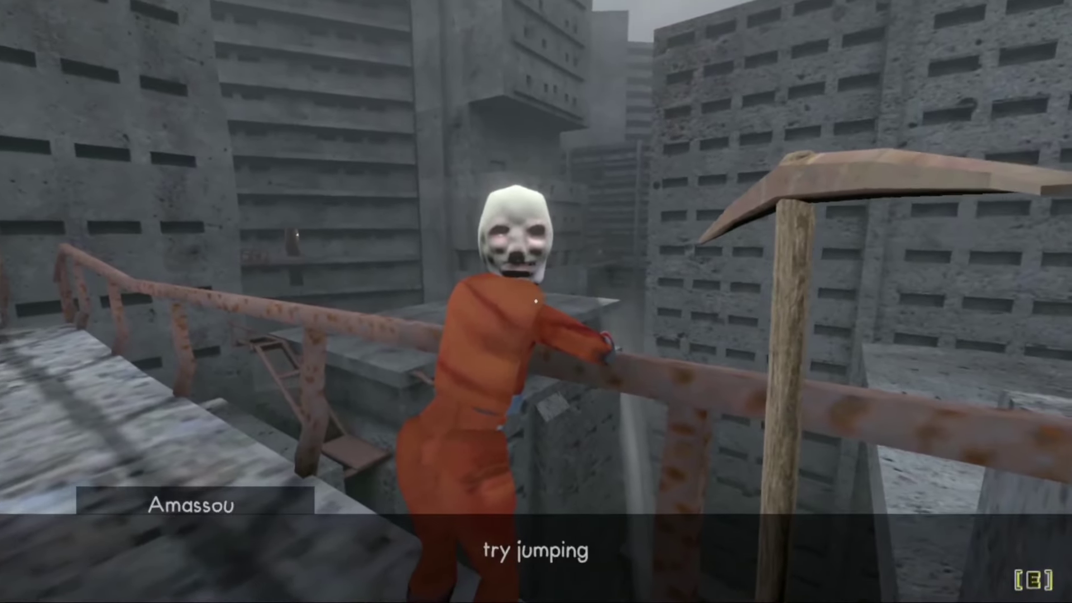
key(e)
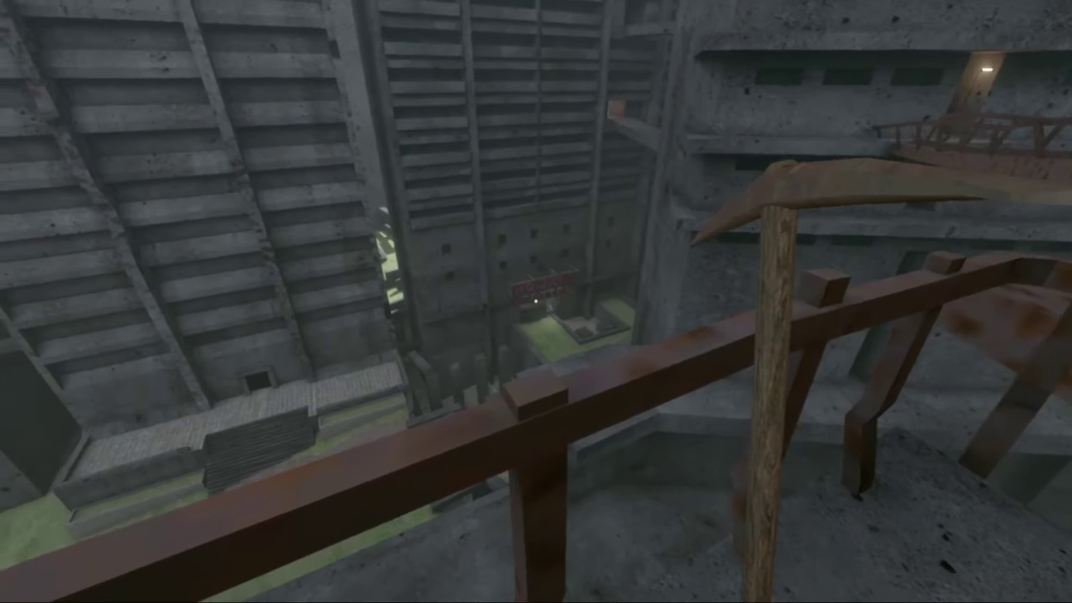
key(m)
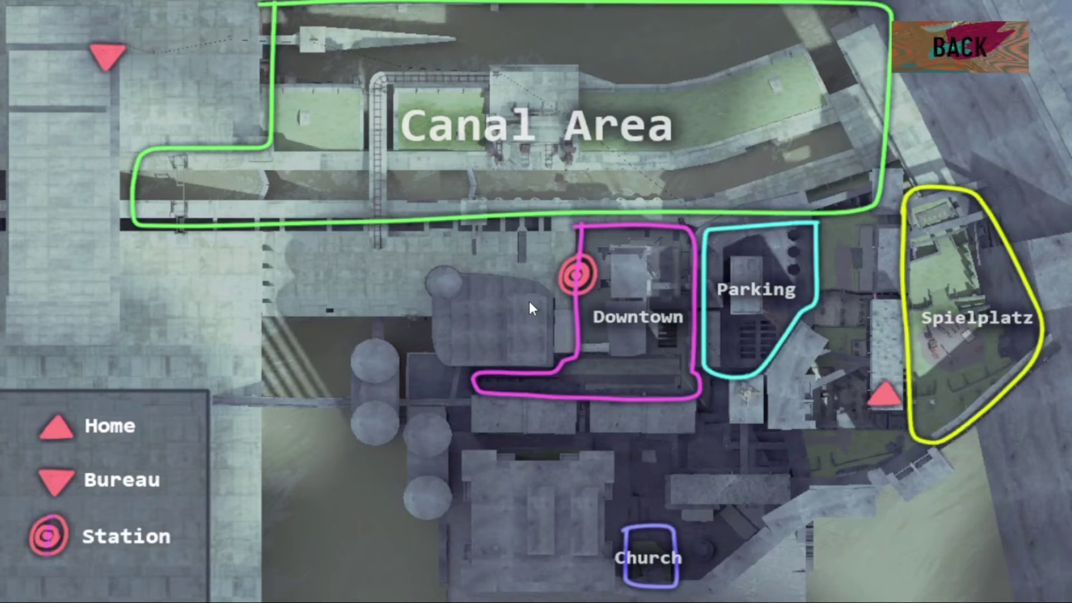
key(Escape)
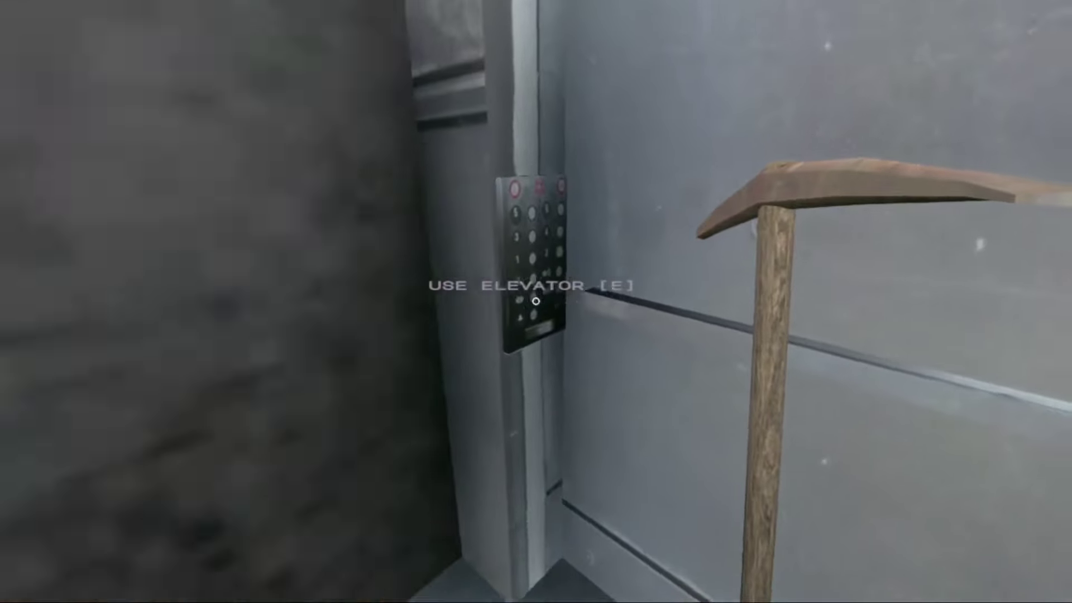
key(e)
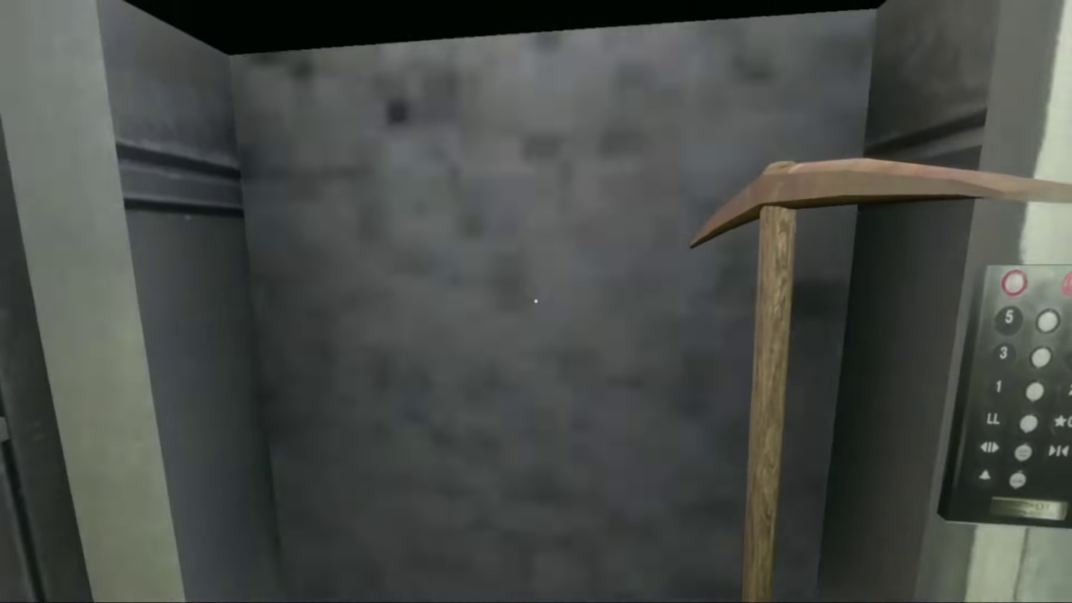
key(w)
key(w)
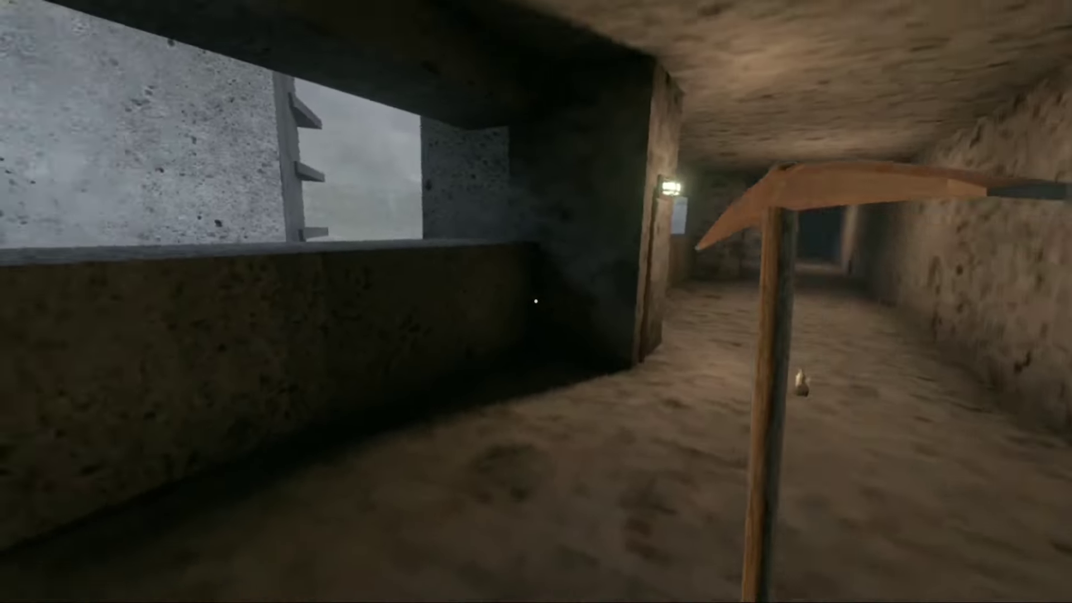
key(w)
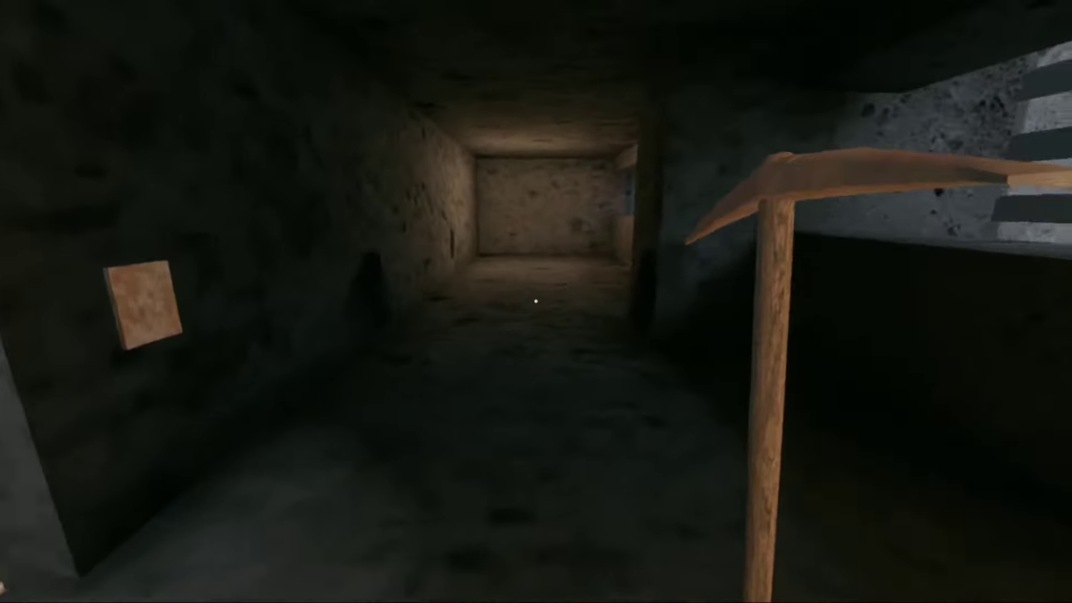
key(e)
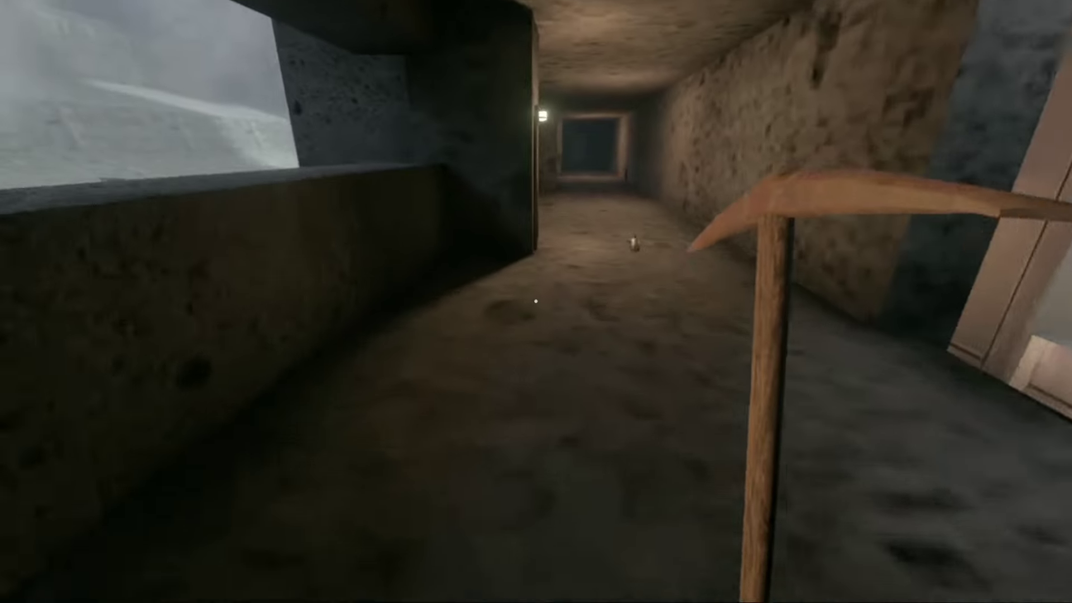
key(w)
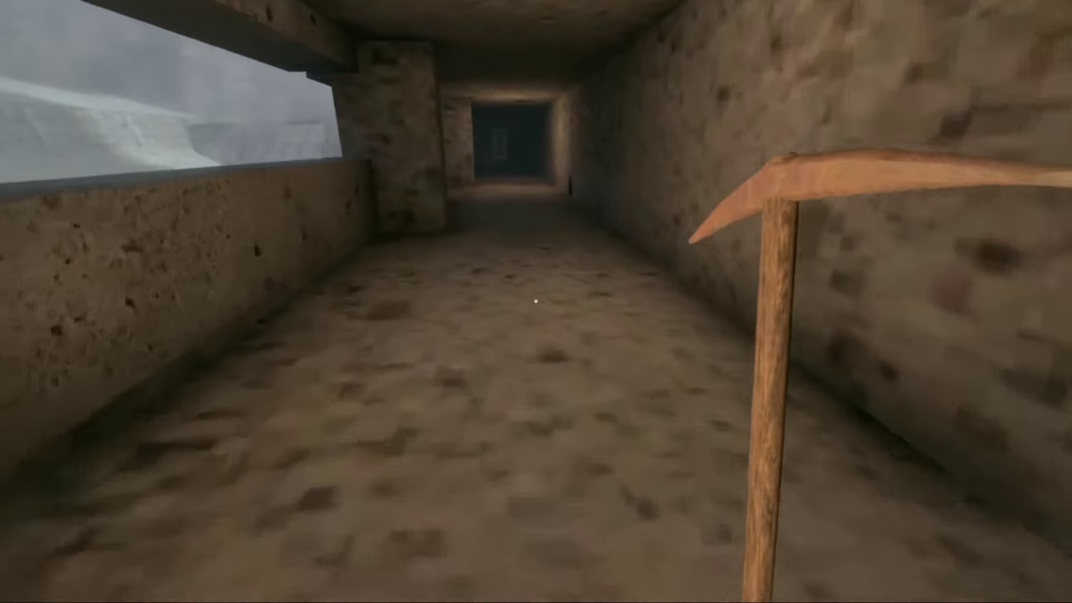
key(w)
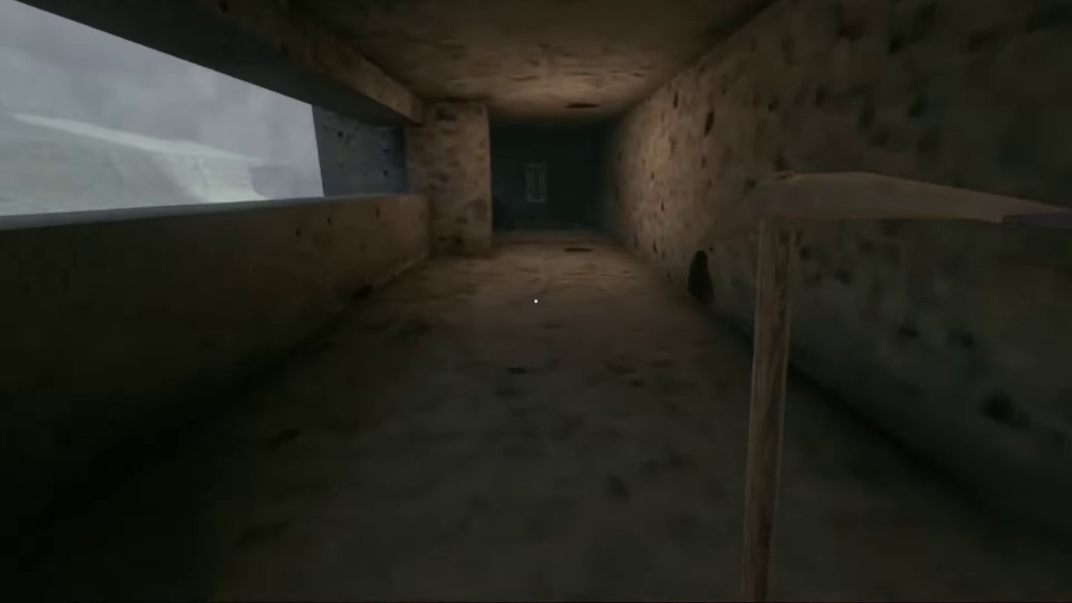
key(w)
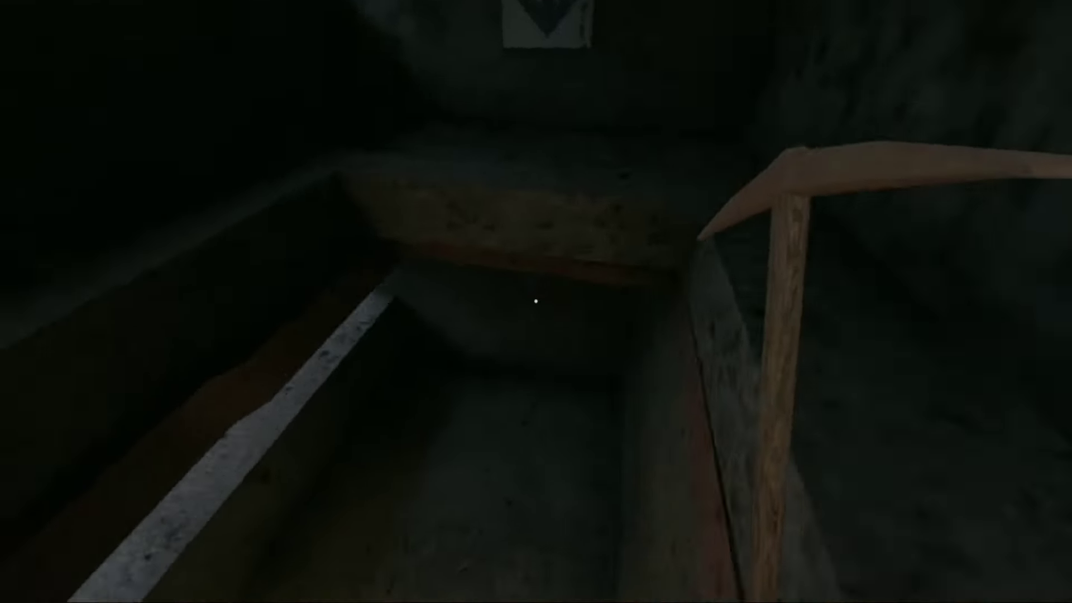
key(w)
key(w)
key(w)
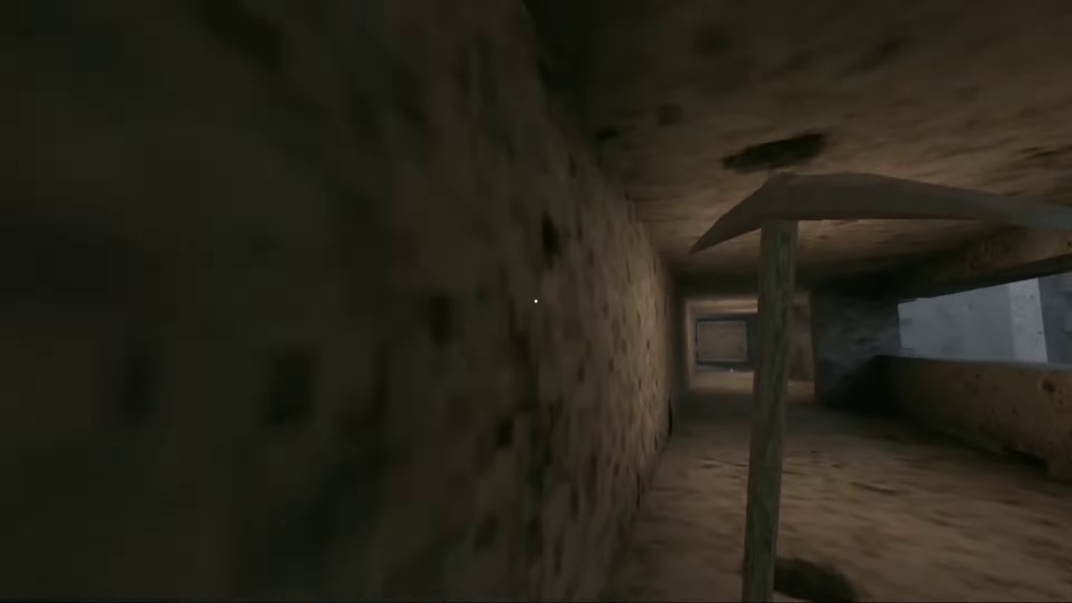
key(w)
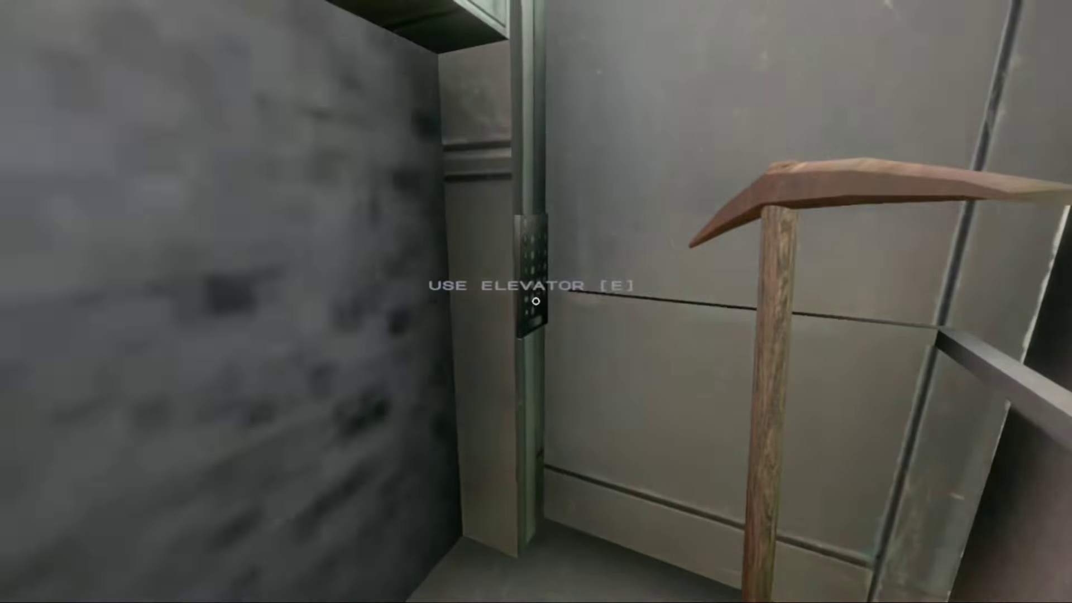
key(e)
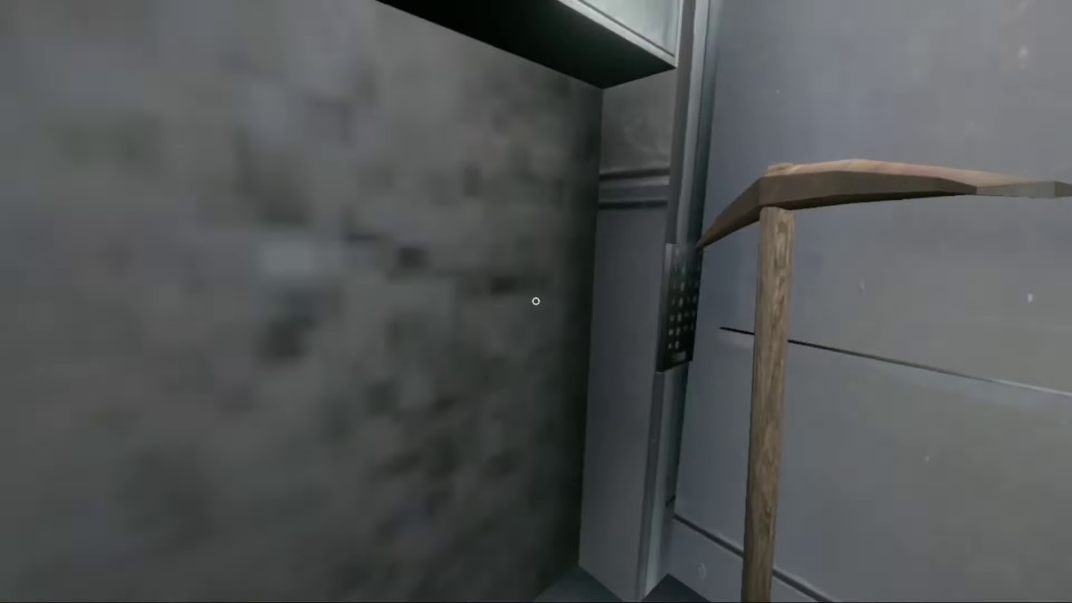
key(w)
key(w)
key(w)
key(w)
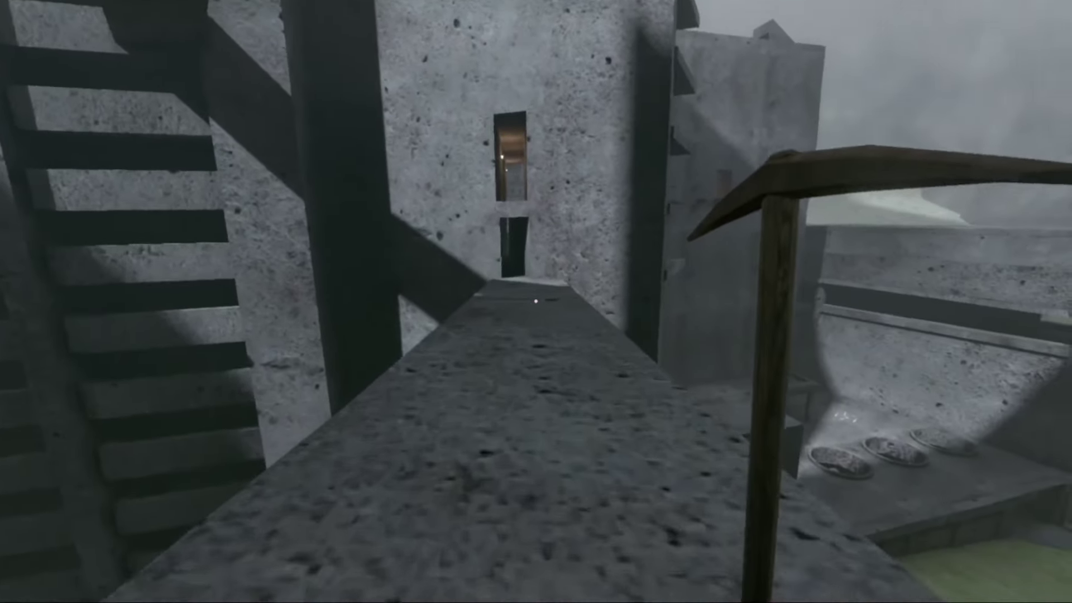
key(w)
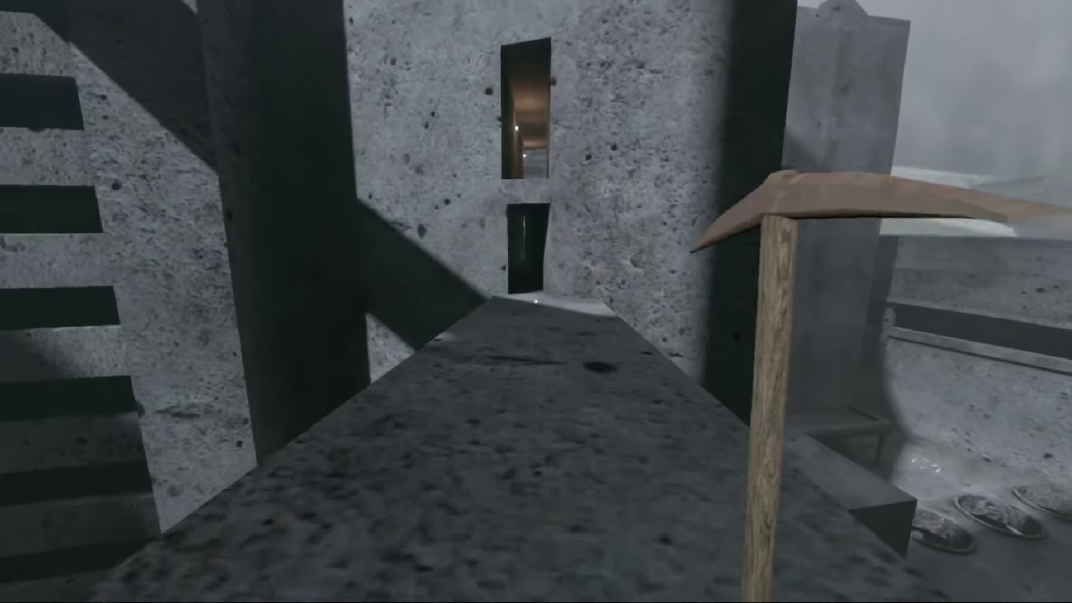
key(w)
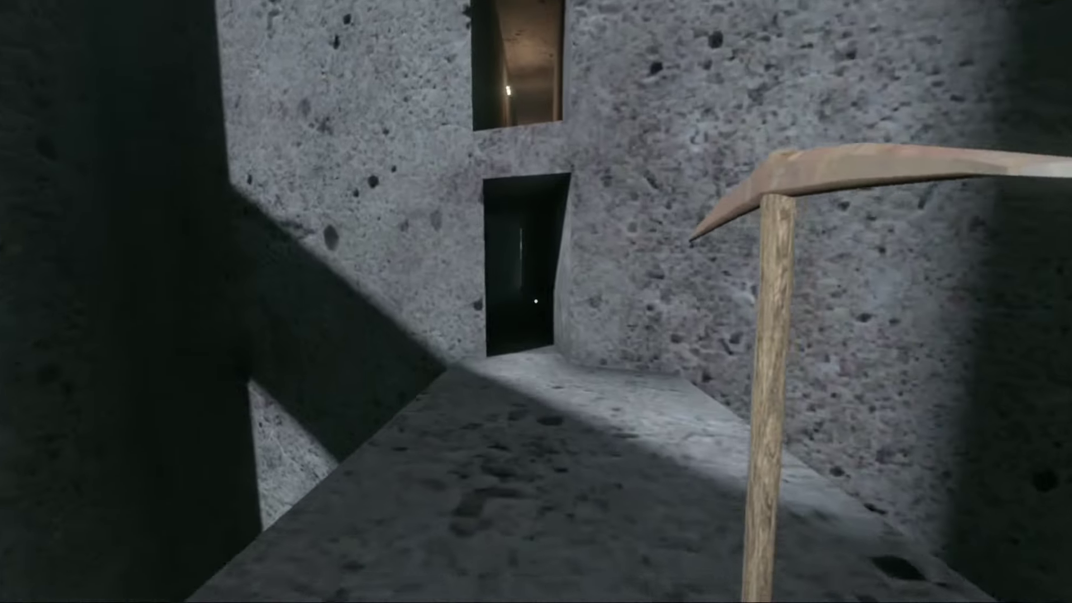
key(w)
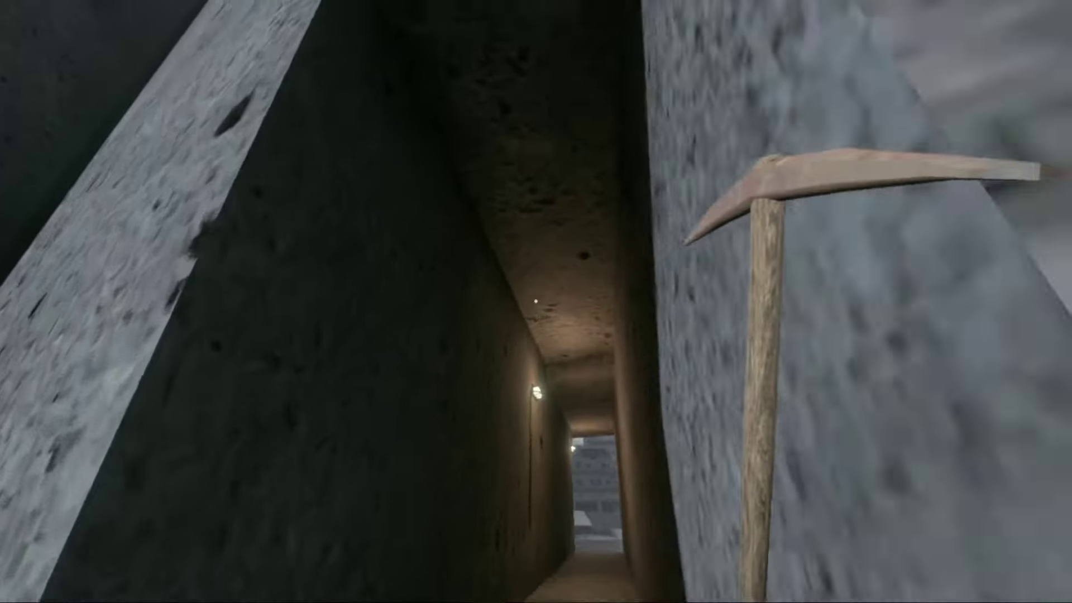
key(w)
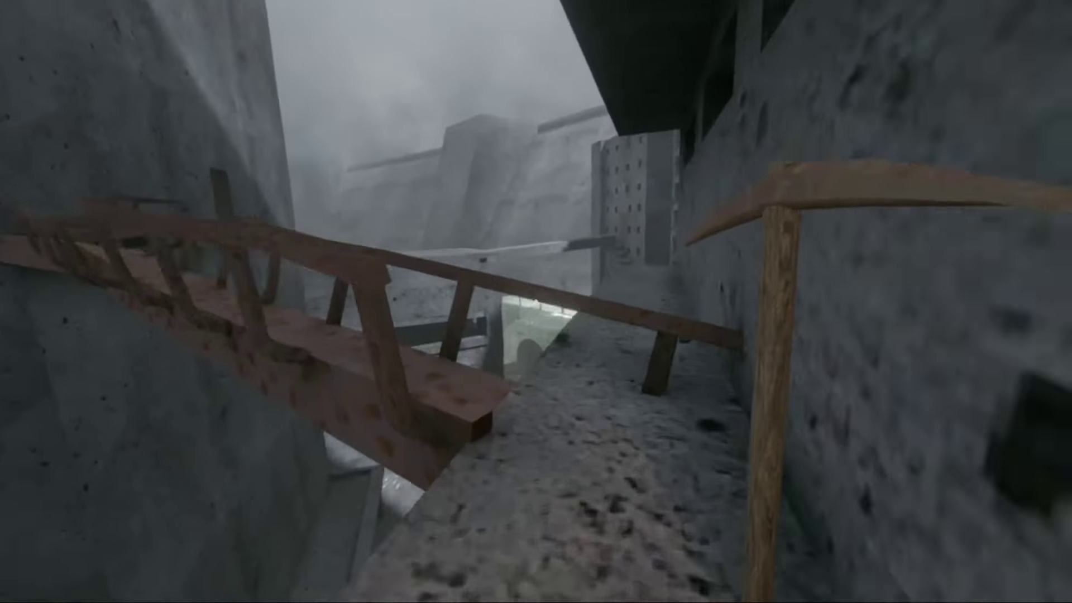
key(w)
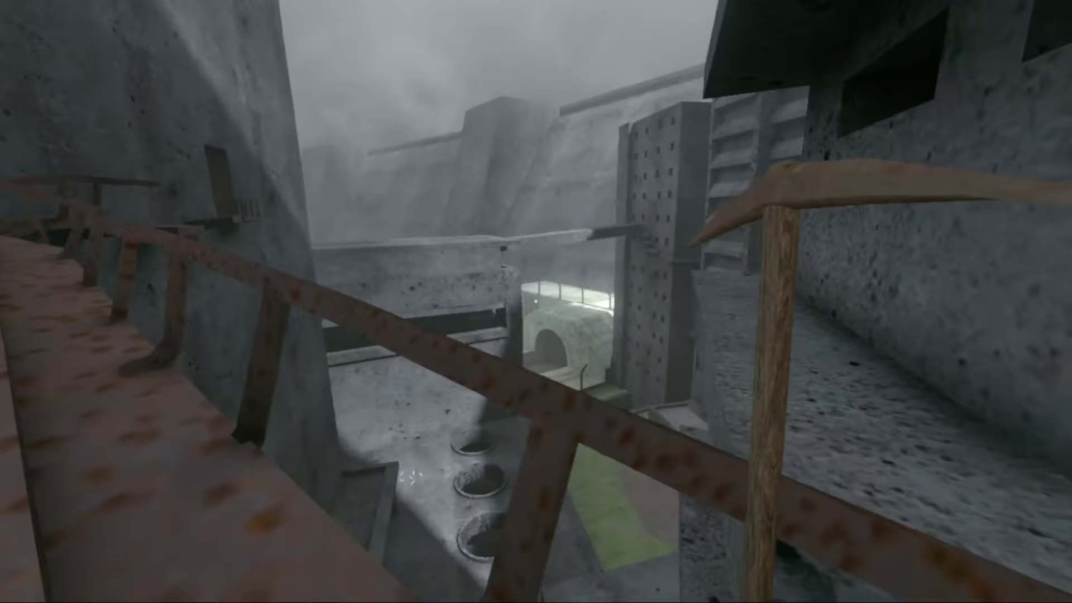
key(w)
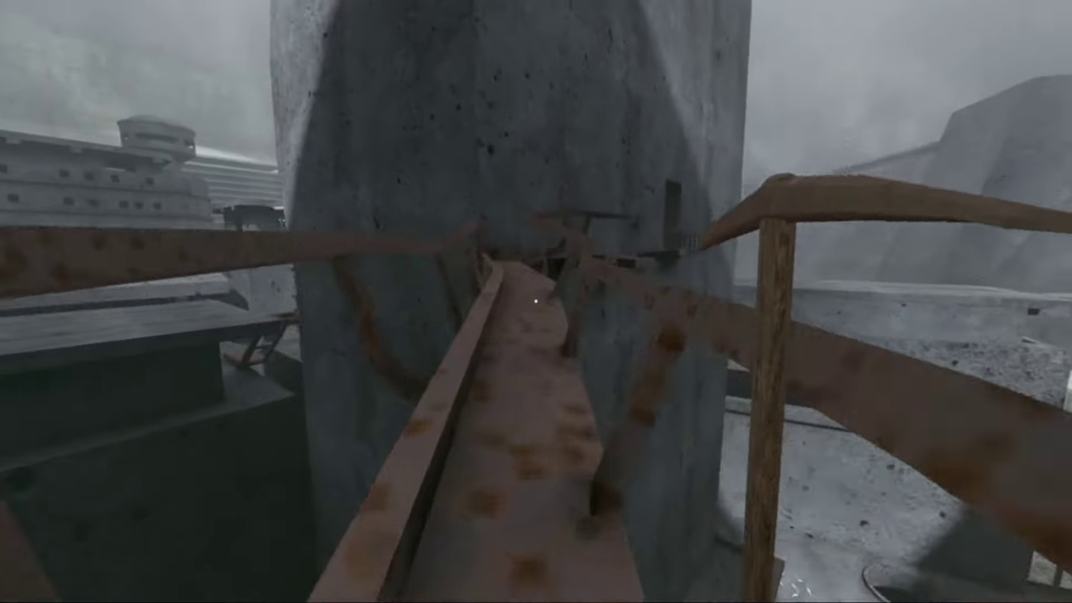
key(w)
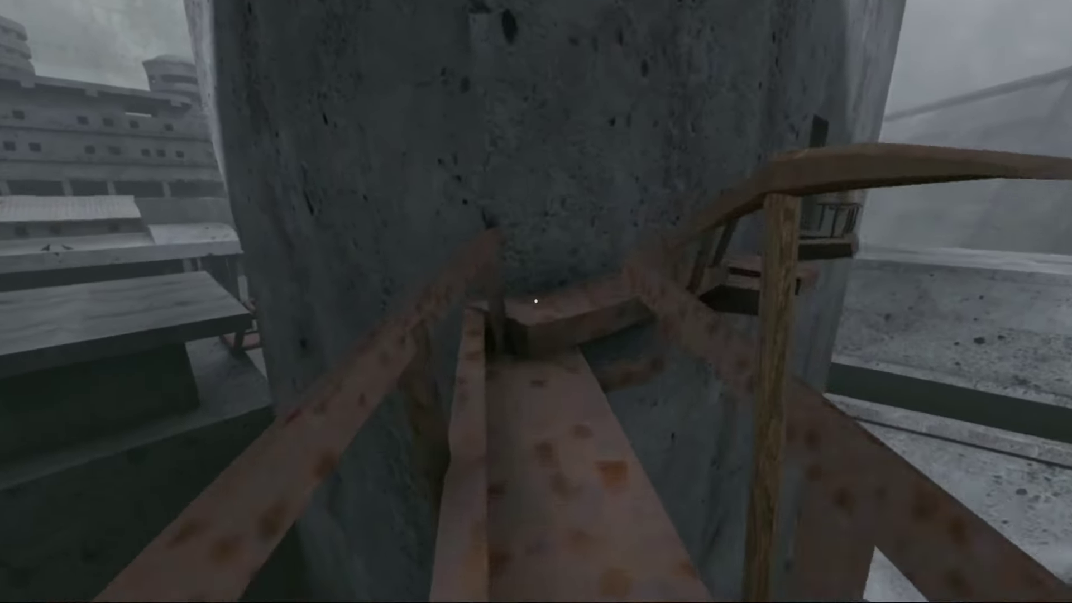
key(w)
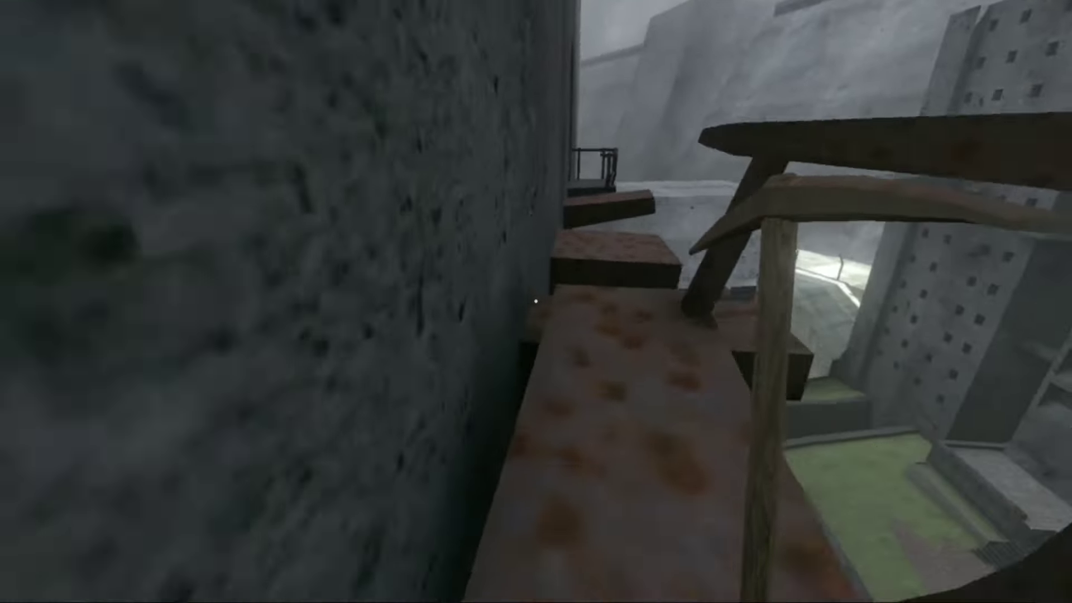
key(w)
key(w)
key(w)
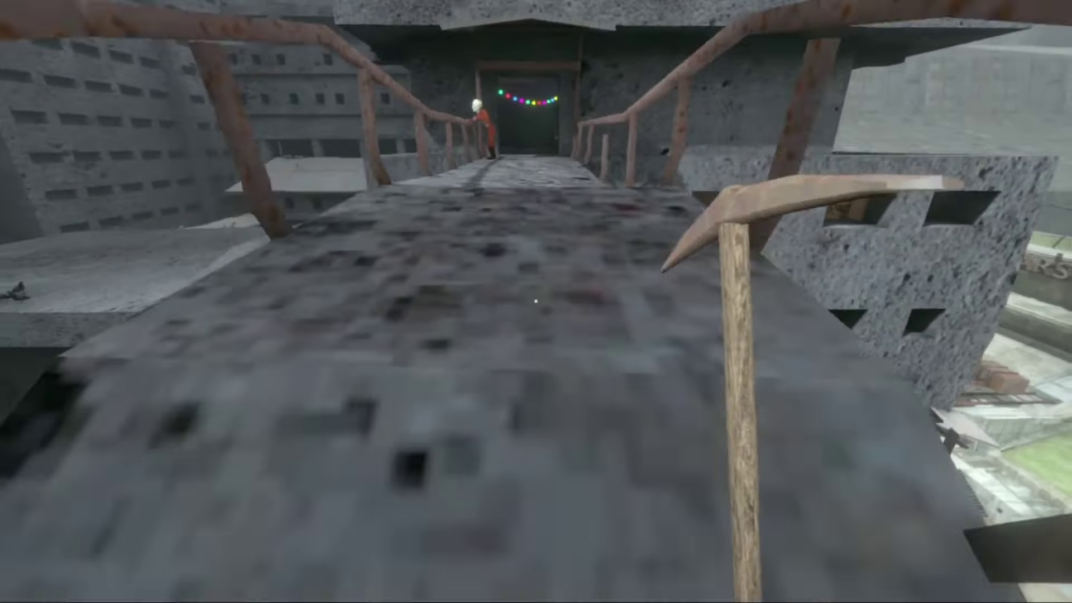
key(w)
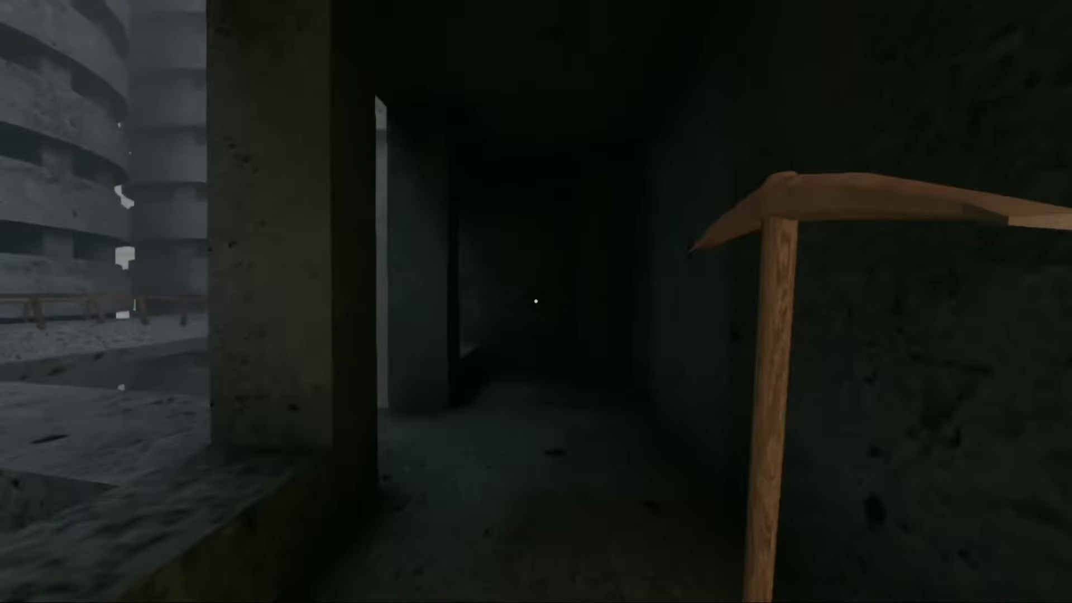
key(w)
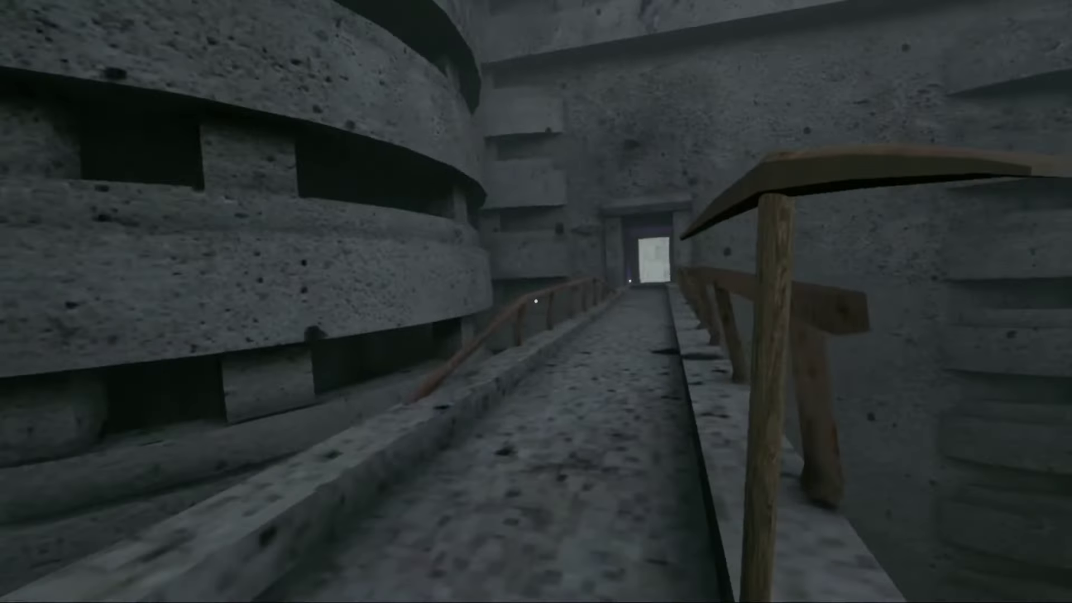
key(w)
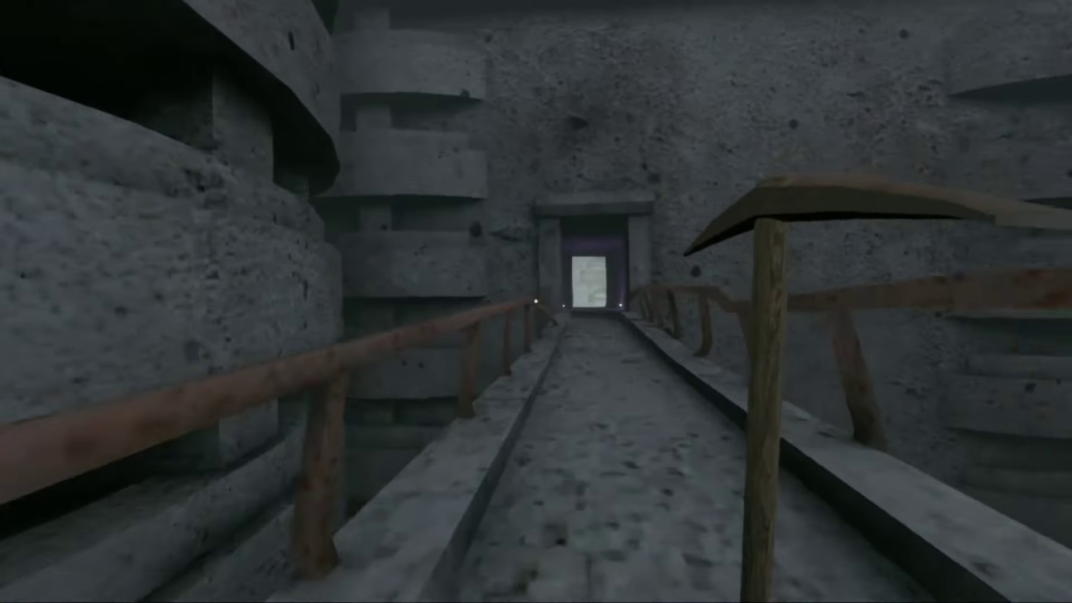